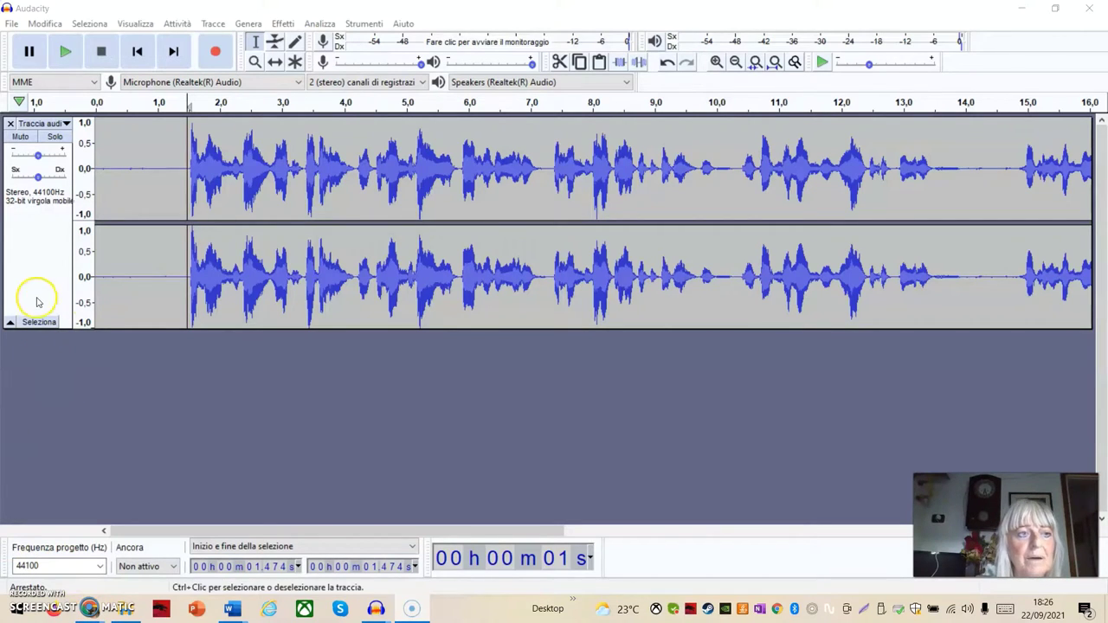
Import the audio file magic-2072.mp3 from the pixabay folder as a second track below the voice recording.
click(12, 25)
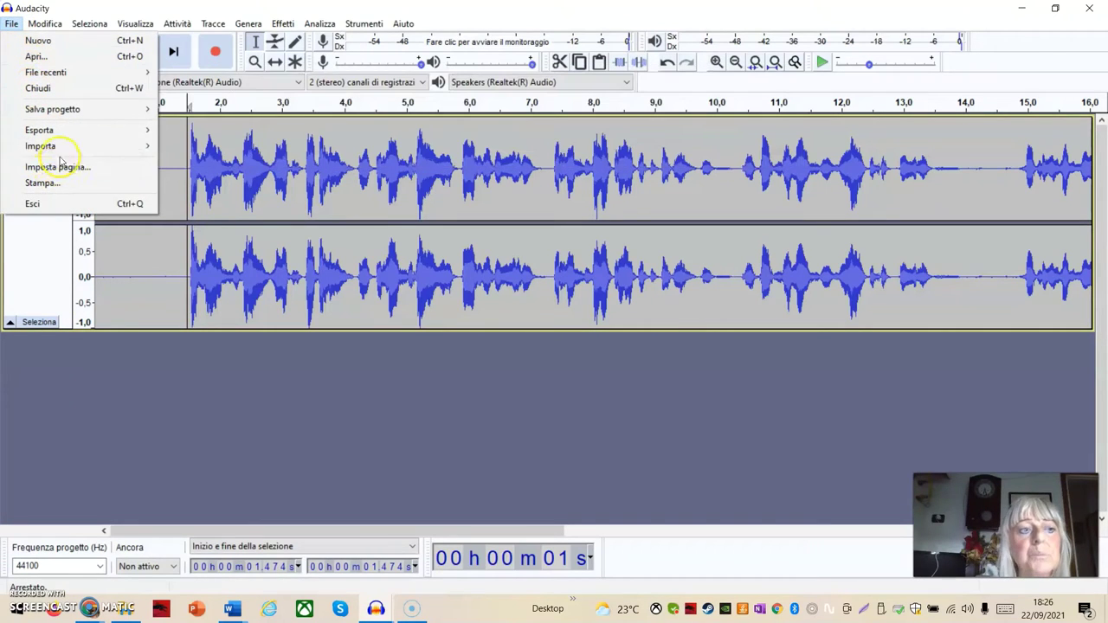
mouse_move(57, 149)
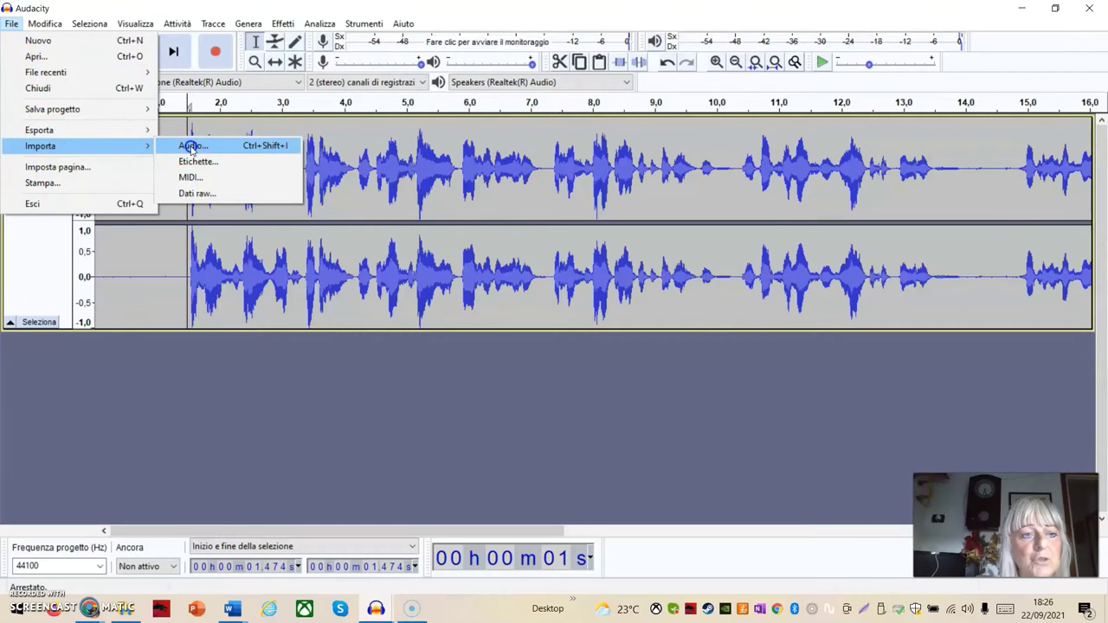
click(192, 147)
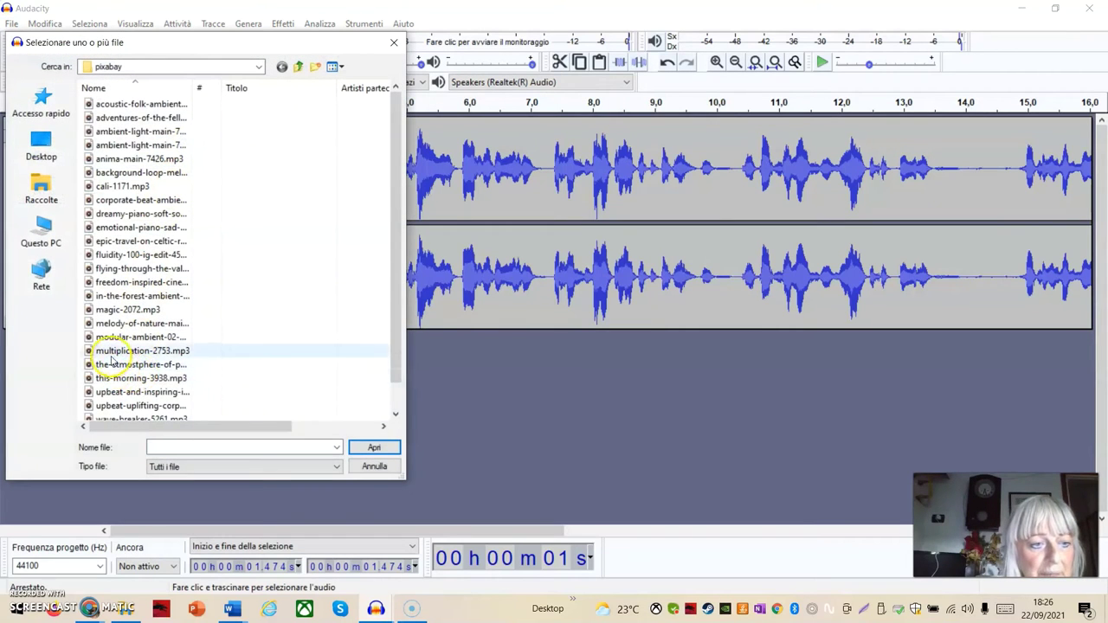
click(107, 310)
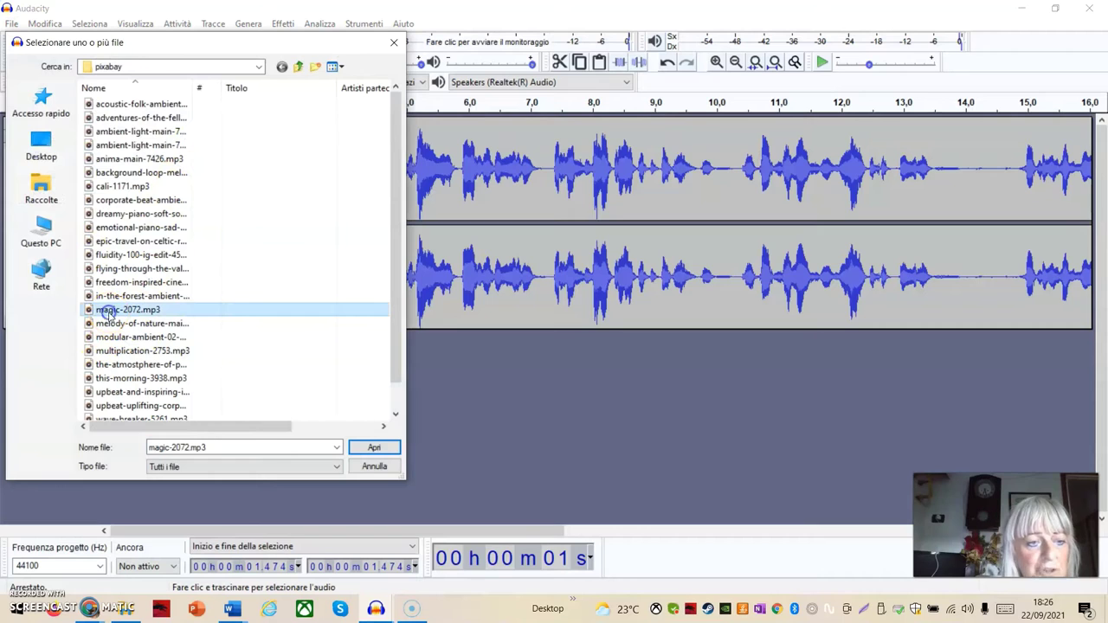
click(373, 450)
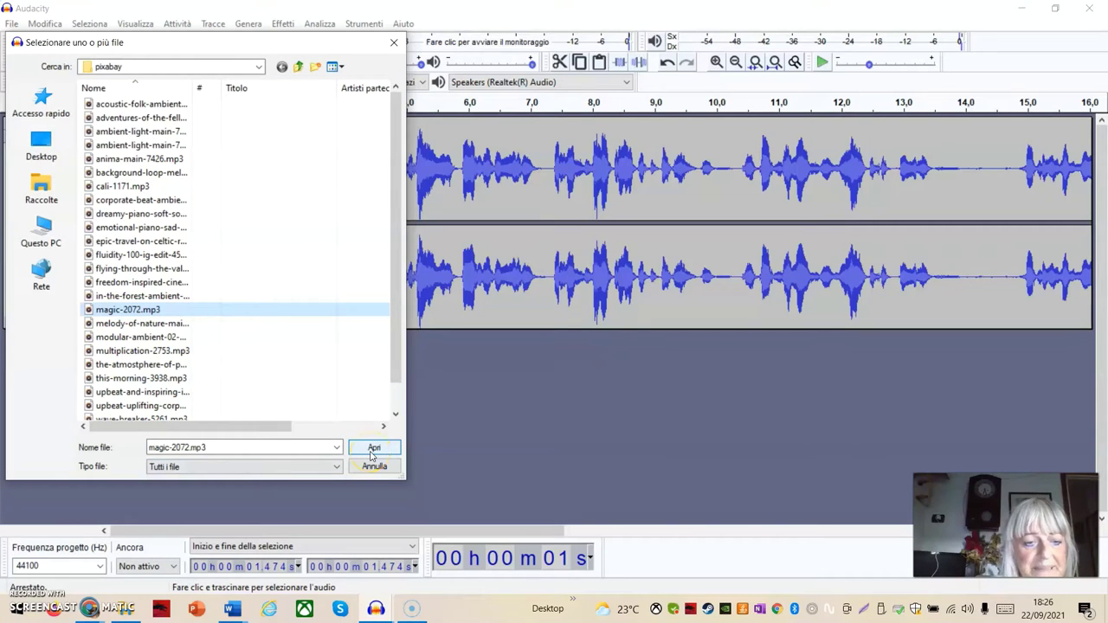
click(373, 451)
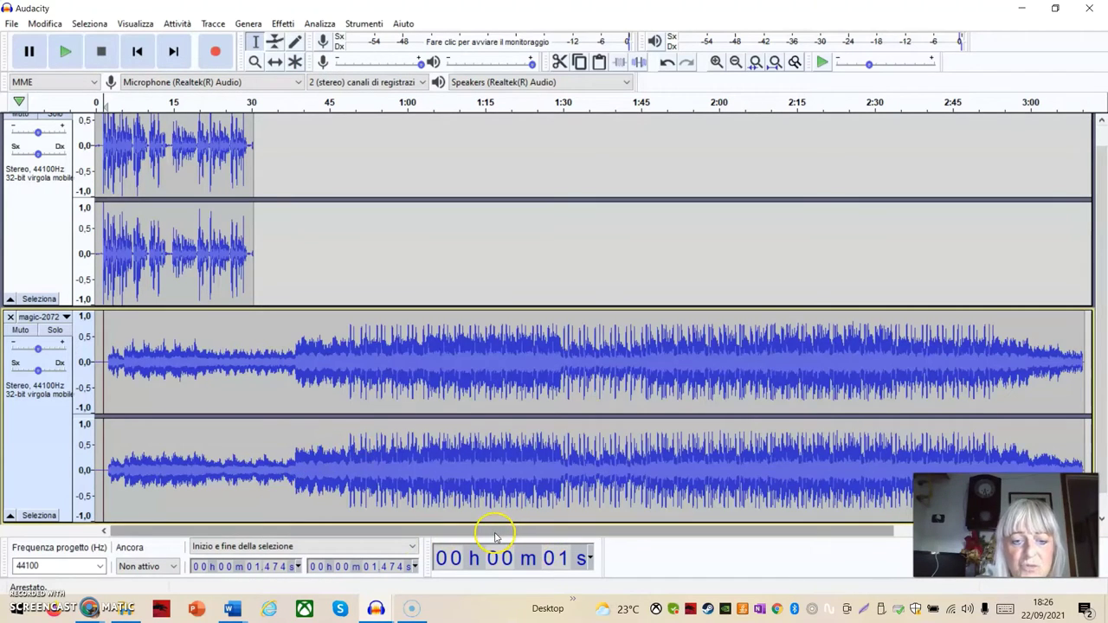
Return to the project start and lower the gain of the magic-2072 music track.
click(137, 50)
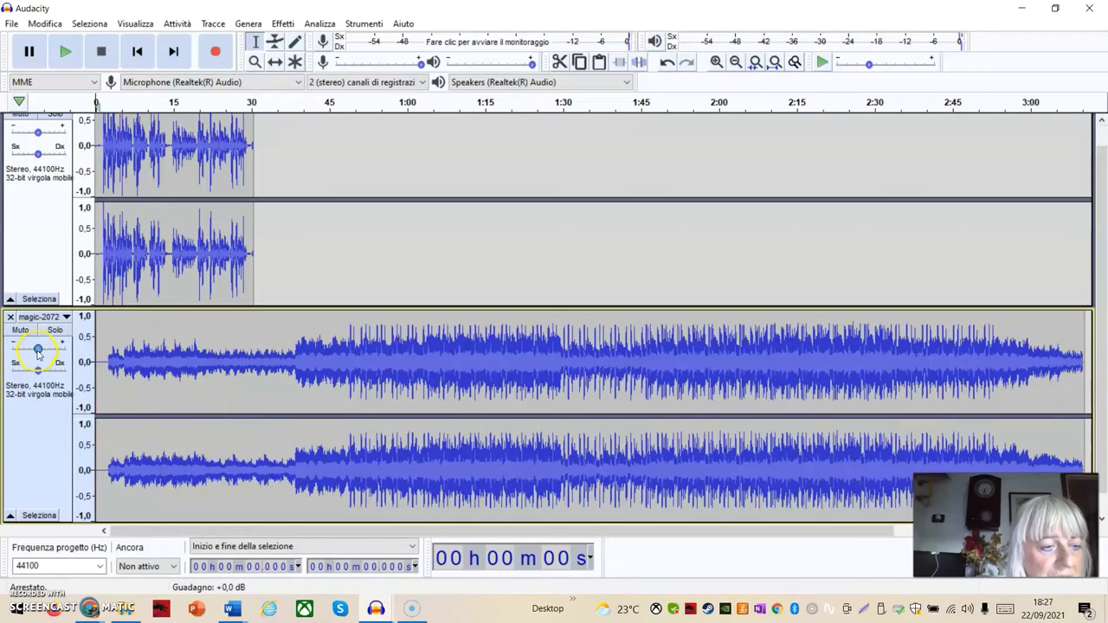
drag(37, 350, 10, 351)
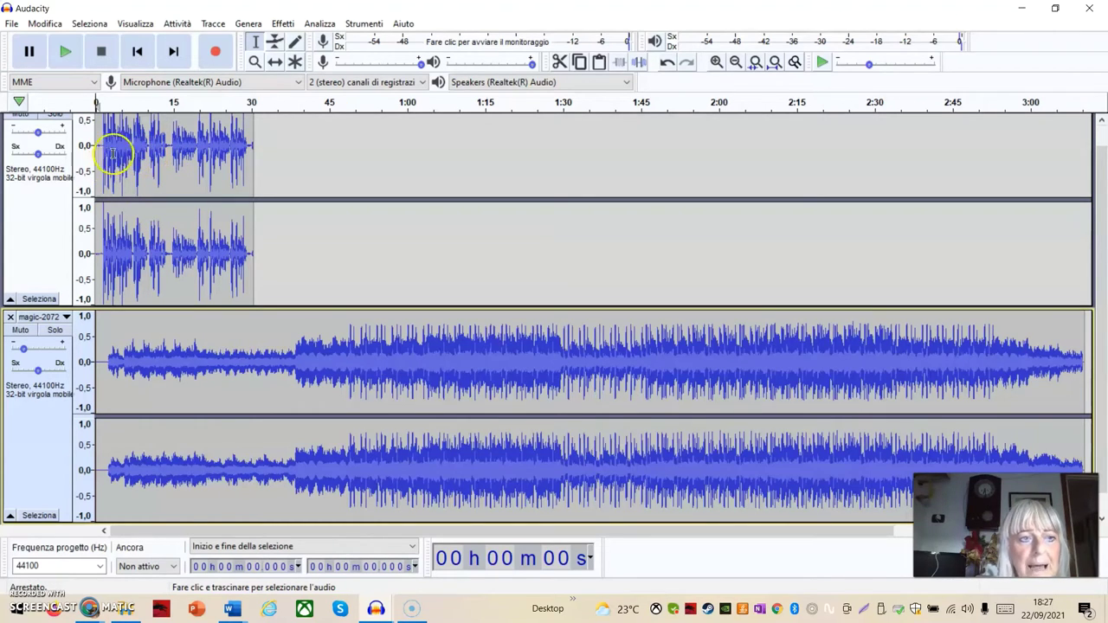
Shift the voice clip in time so it starts at about 0:41, just after the music gets louder.
click(274, 62)
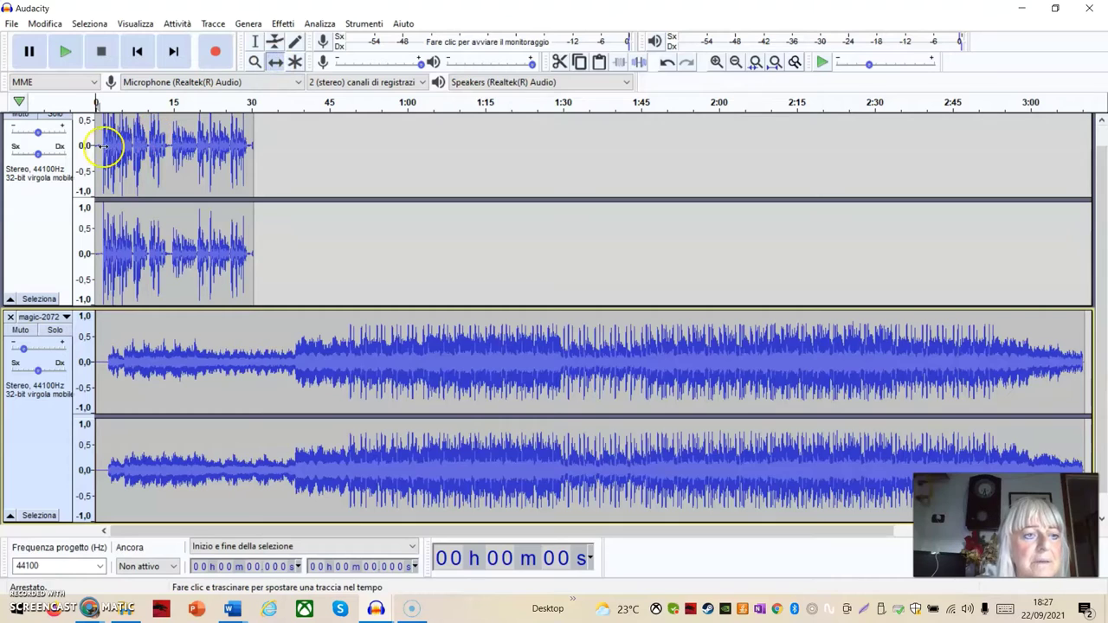
drag(101, 149, 313, 179)
scroll(313, 180, up, 1)
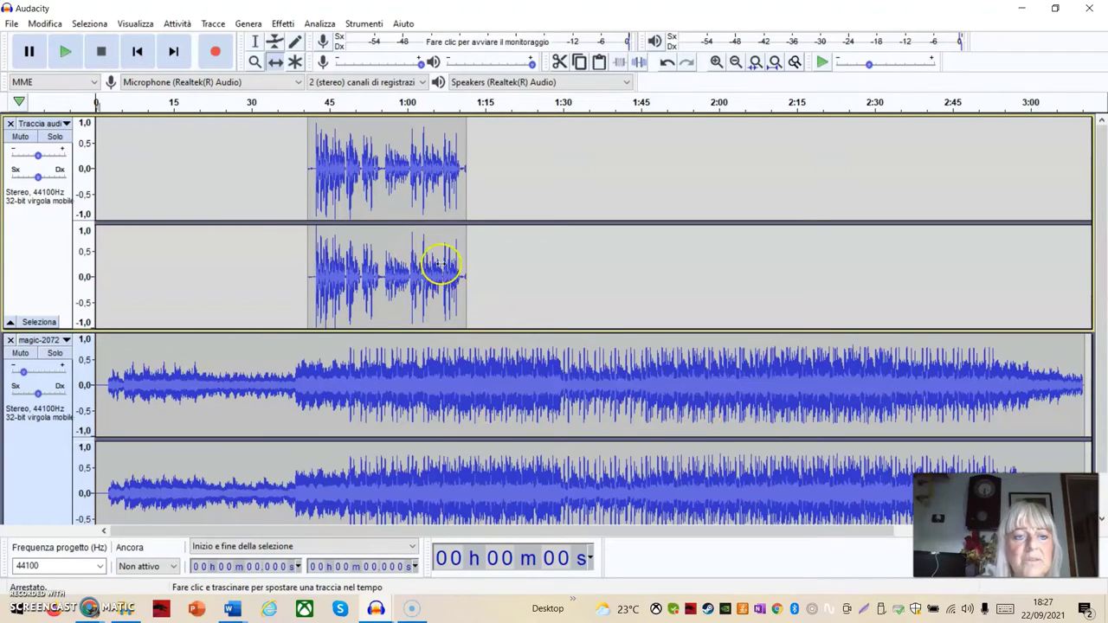
Delete the end of the magic-2072 music from about 1:56 onward and return to the project start.
click(256, 43)
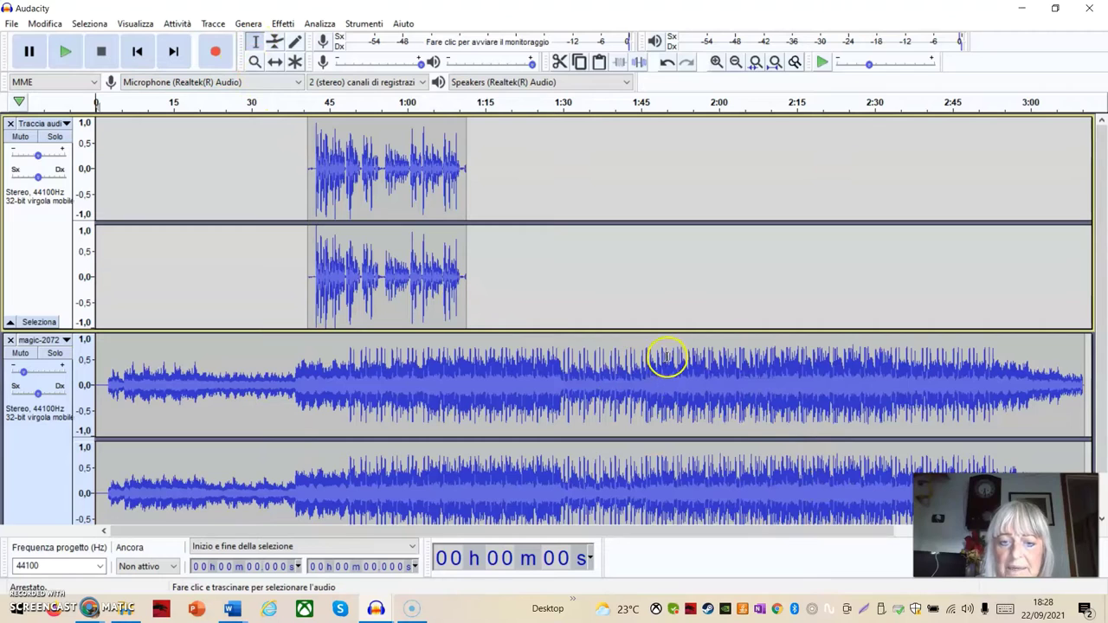
drag(707, 346, 1092, 470)
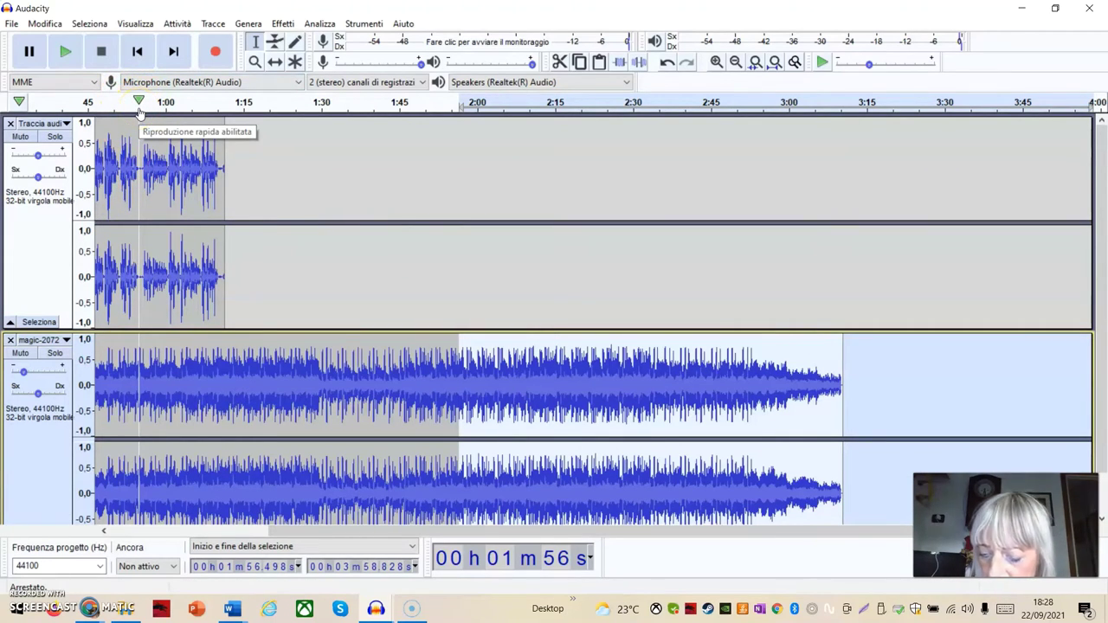
key(Delete)
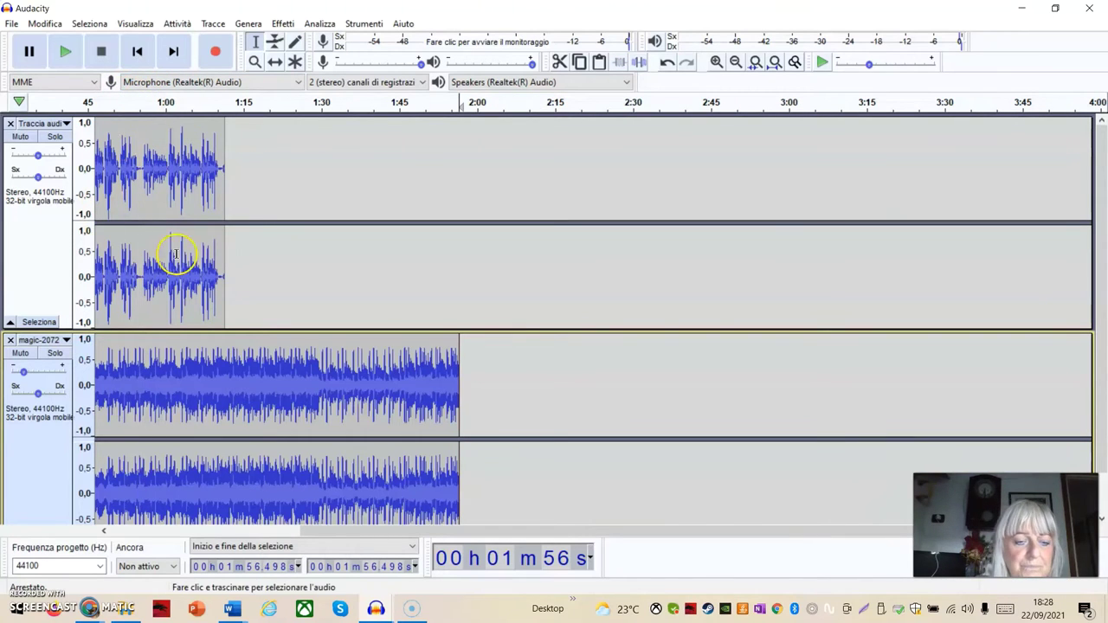
click(136, 53)
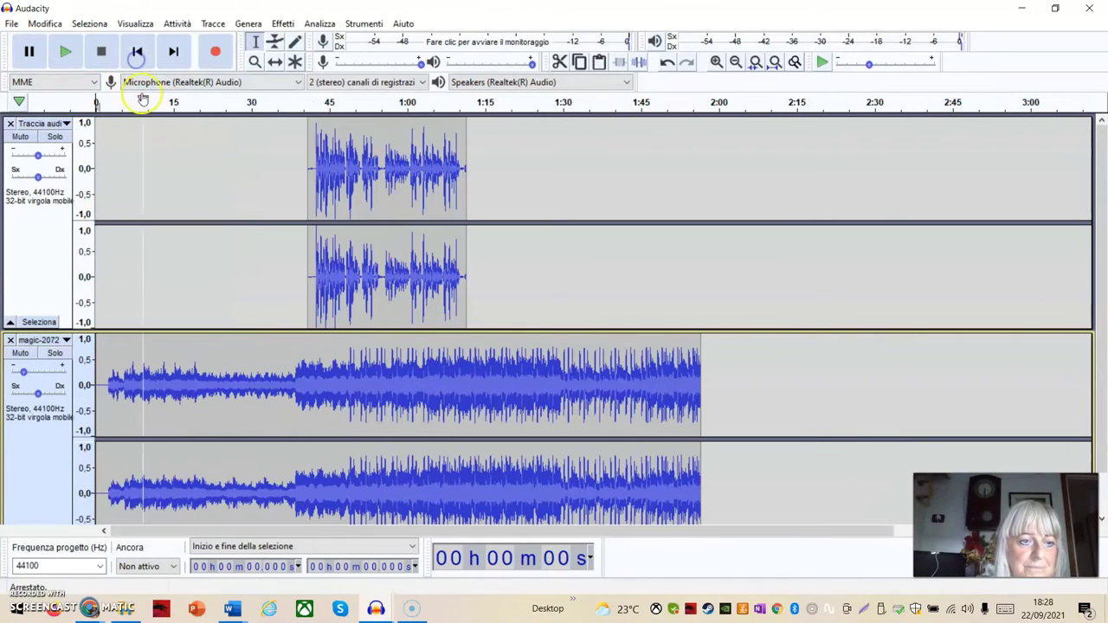
Apply a fade-in (Dissolvenza in entrata) to the music's quiet intro, from about 1.4 s to 38.2 s.
click(100, 343)
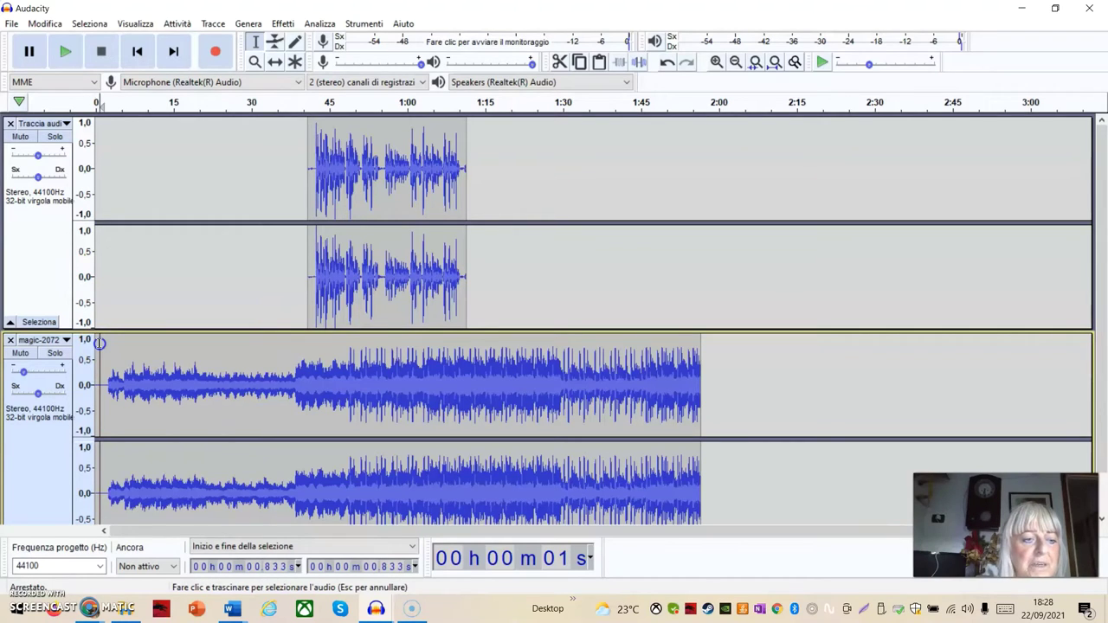
scroll(99, 343, down, 1)
drag(103, 329, 292, 386)
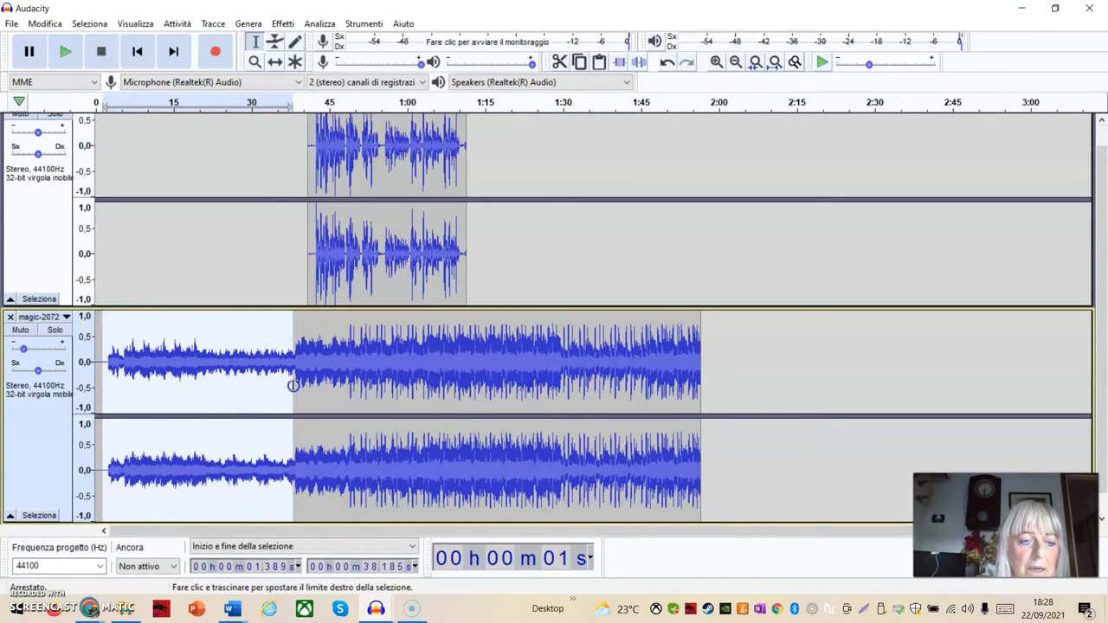
click(282, 23)
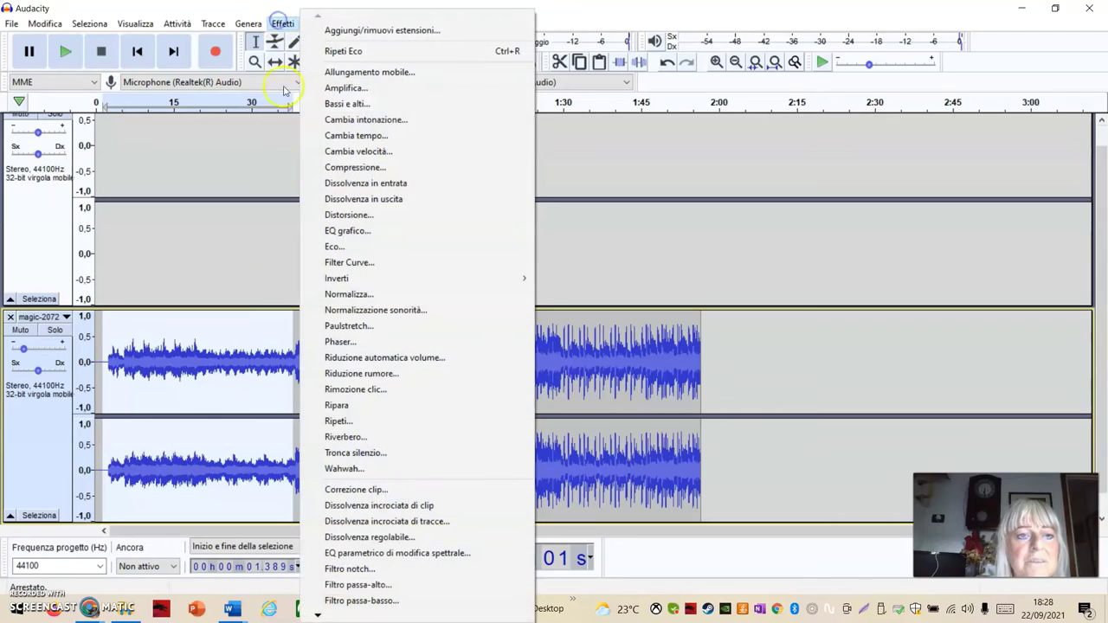
click(391, 184)
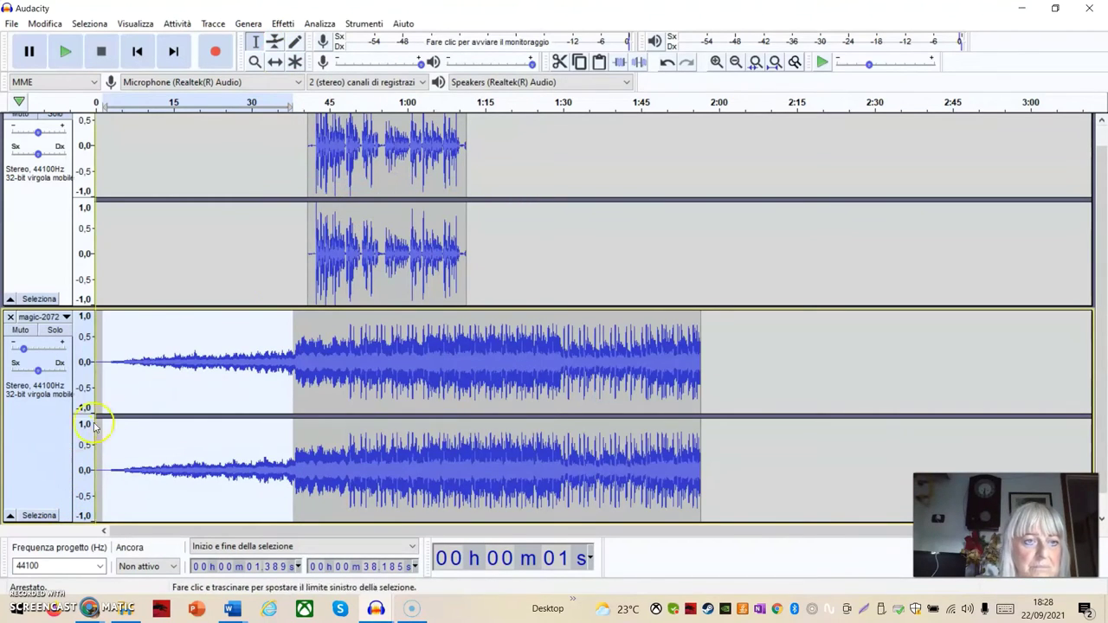
Play the mix from the start, adjust the music track's gain by ear to a level below 0 dB, and stop playback.
click(137, 54)
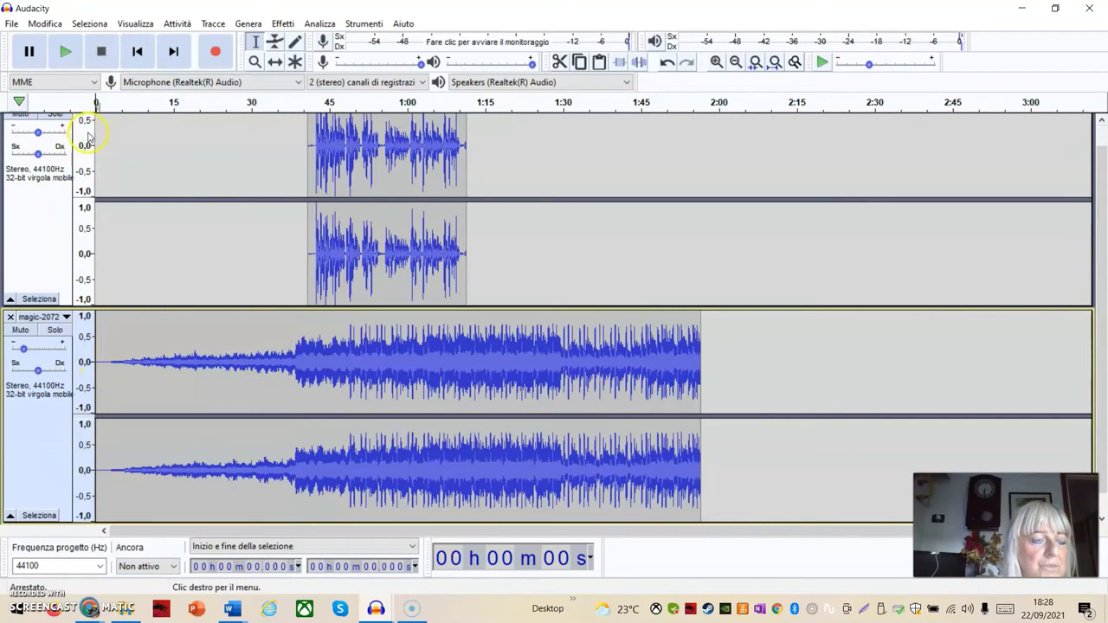
click(65, 51)
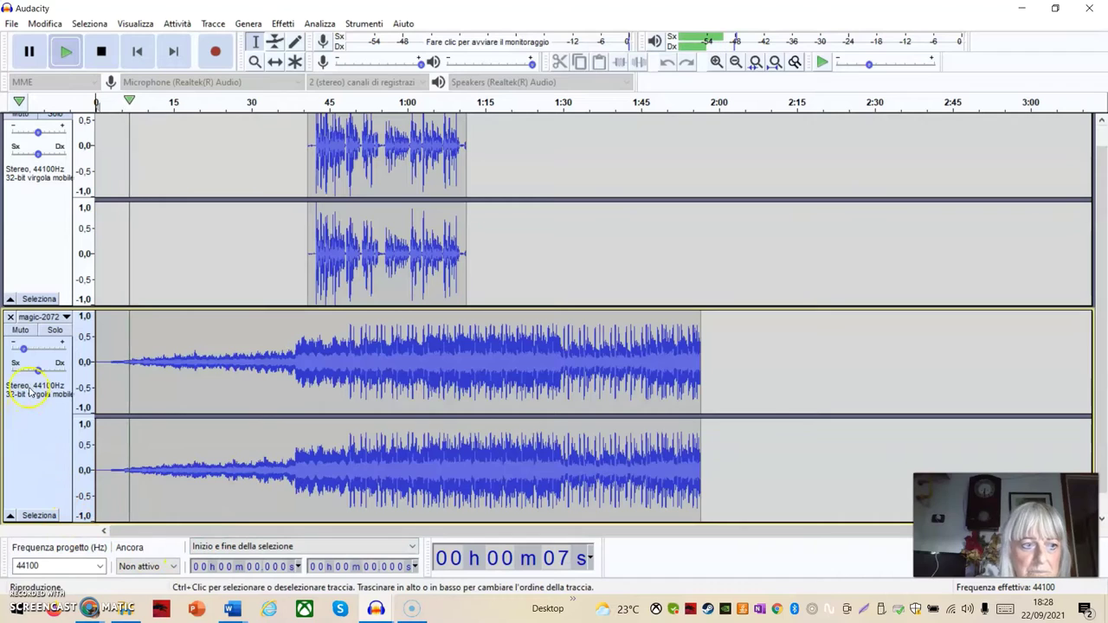
mouse_move(29, 350)
drag(28, 352, 46, 357)
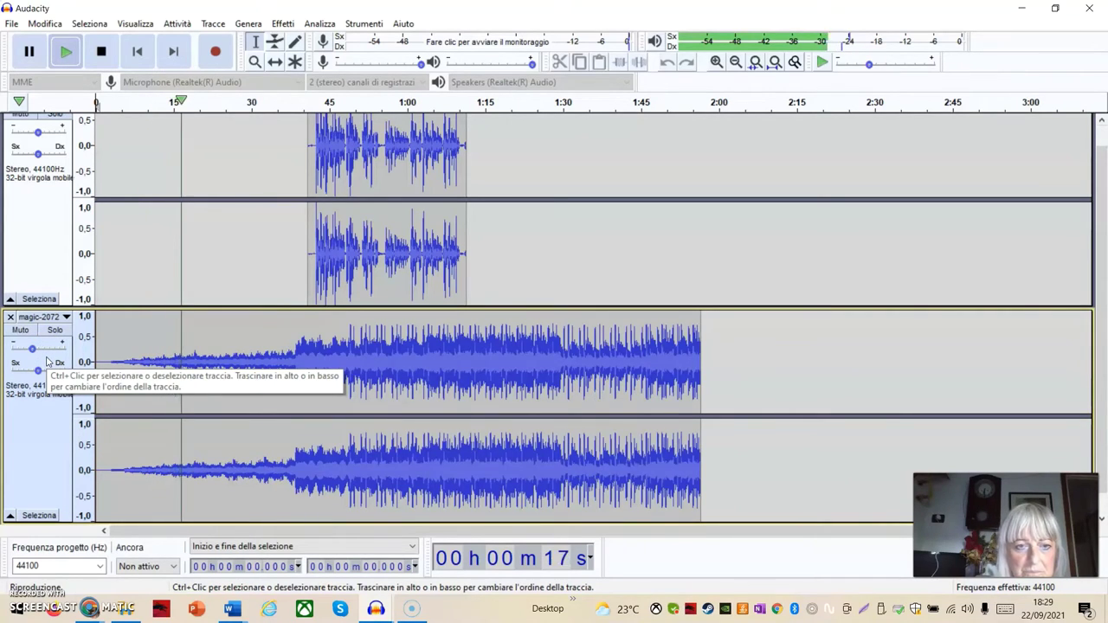
click(32, 350)
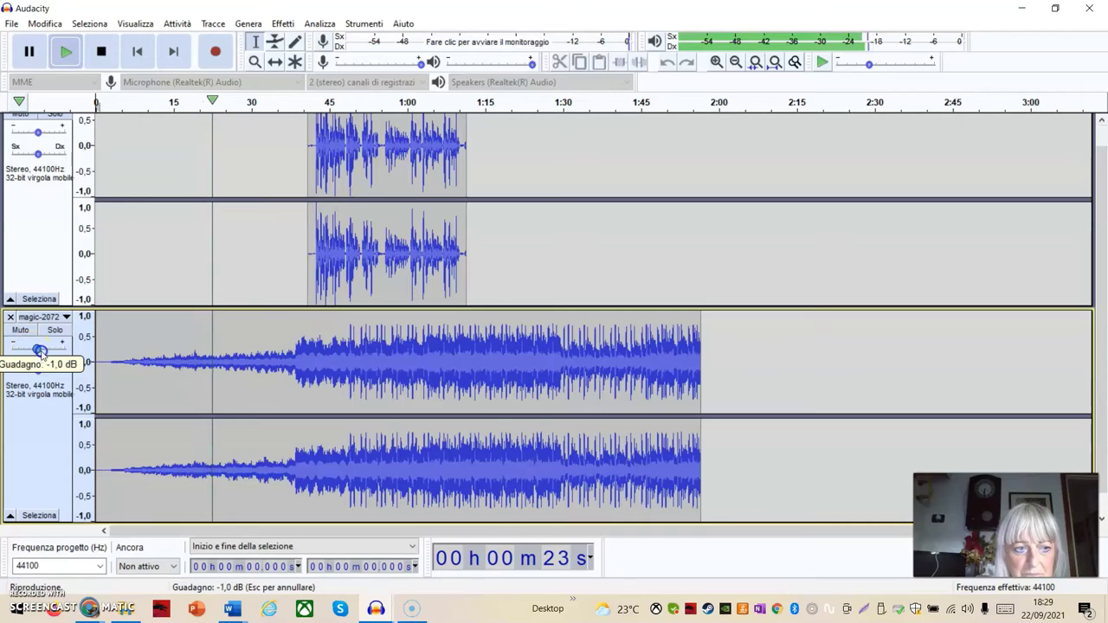
drag(32, 350, 41, 353)
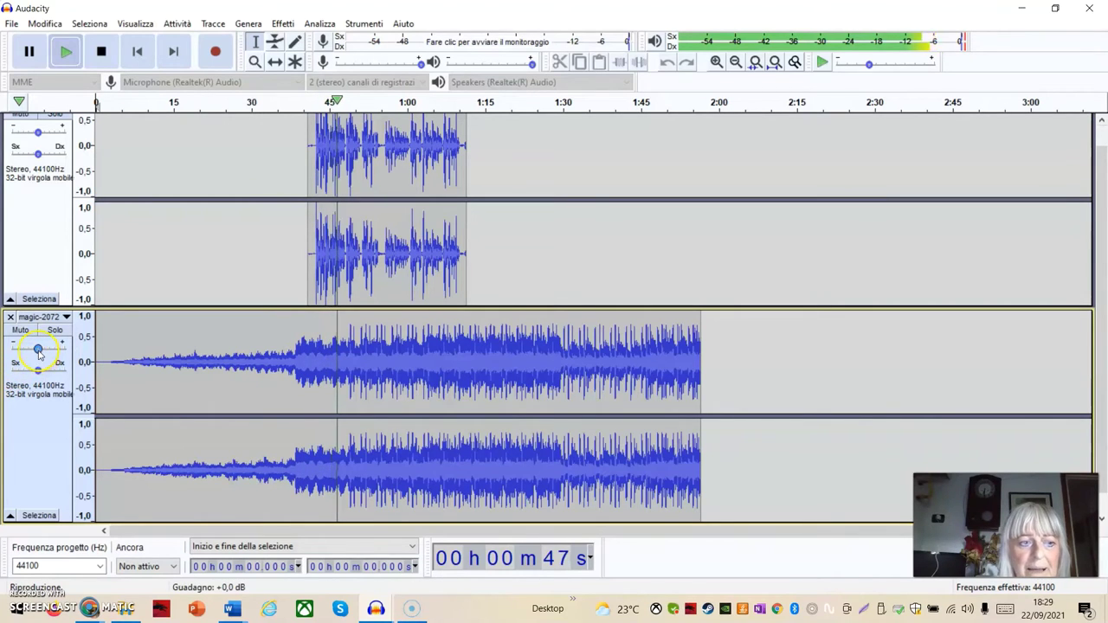
drag(37, 348, 28, 350)
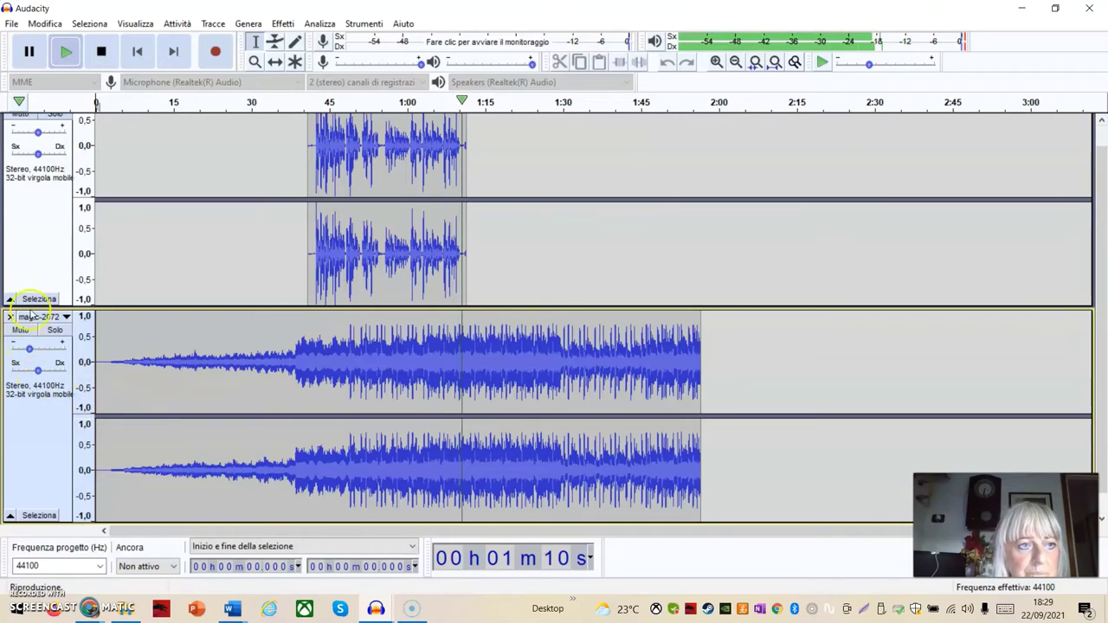
click(101, 51)
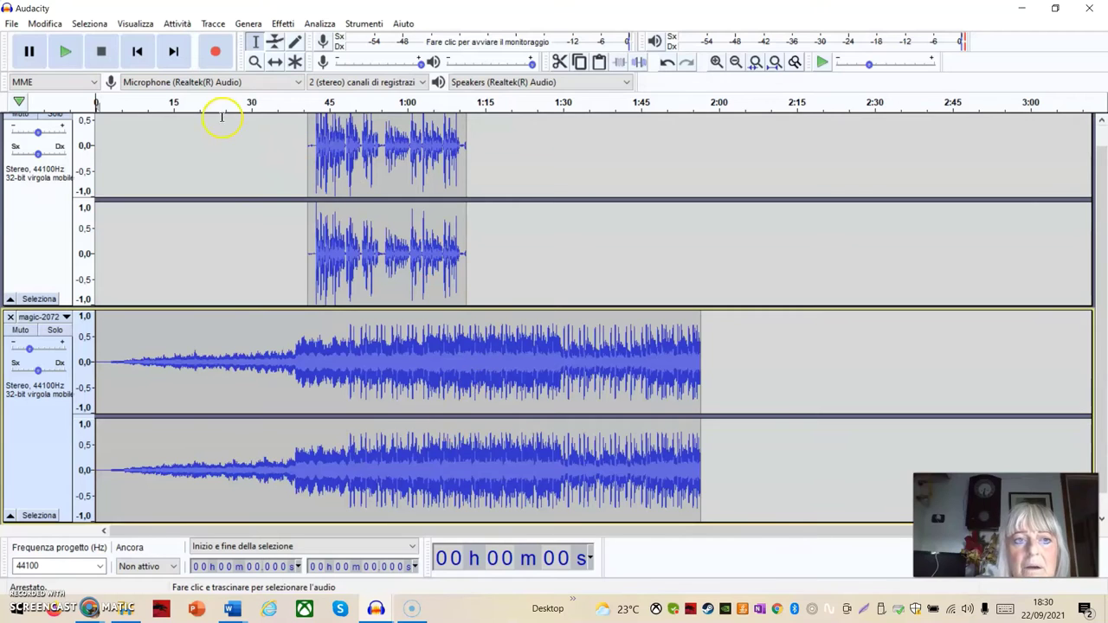
Apply a fade-out (Dissolvenza in uscita) to the music from about 1:13, after the voice ends, to its end at about 1:56.
click(282, 24)
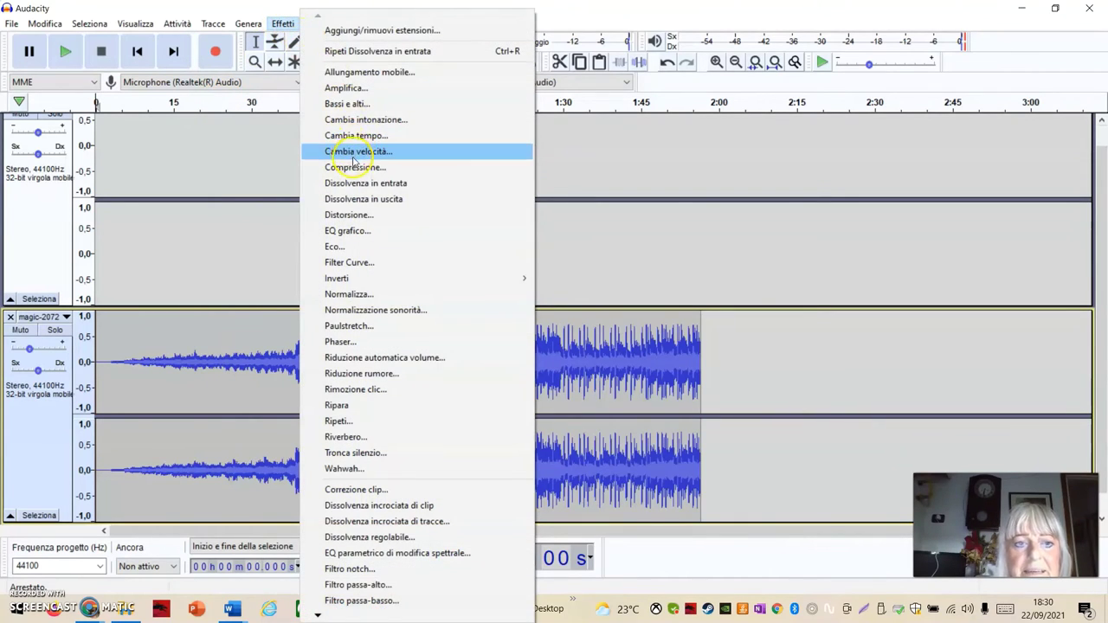
click(687, 240)
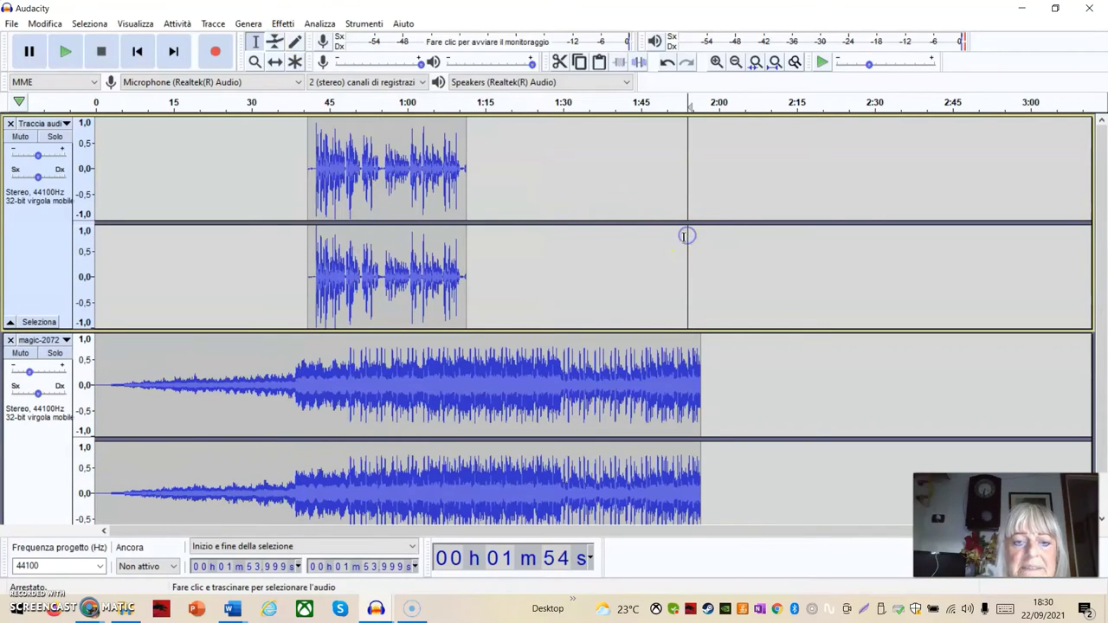
click(499, 381)
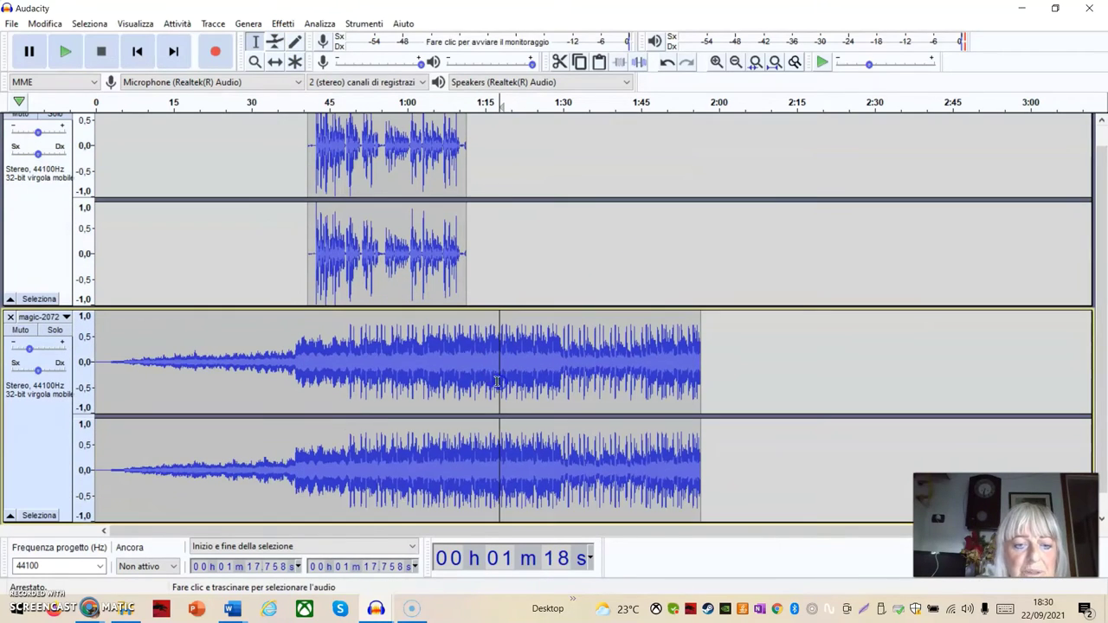
click(470, 318)
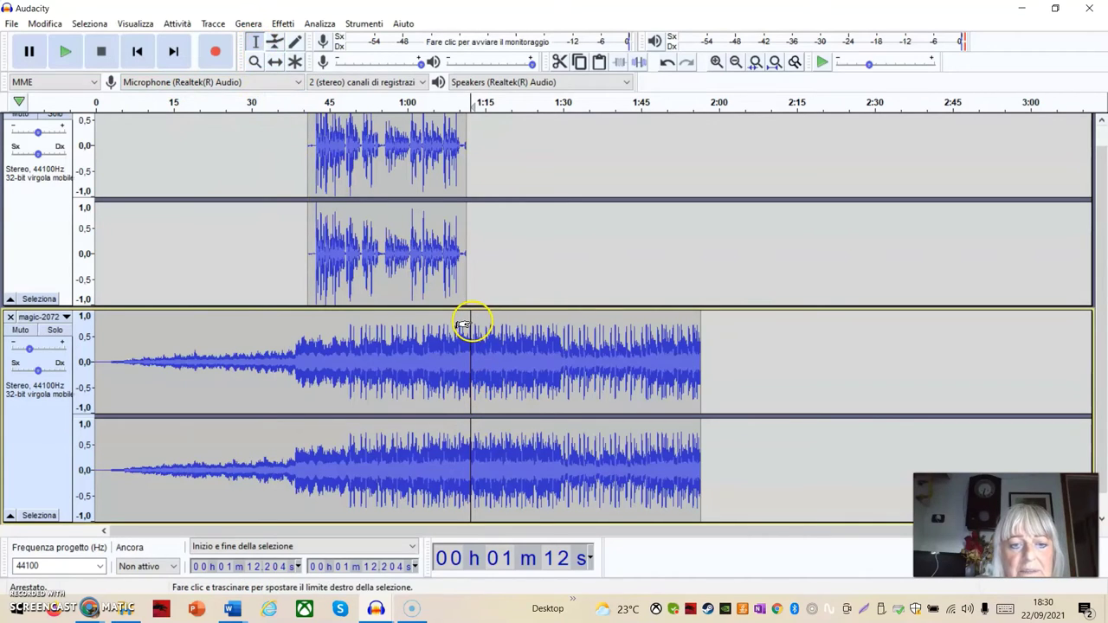
drag(476, 319, 700, 368)
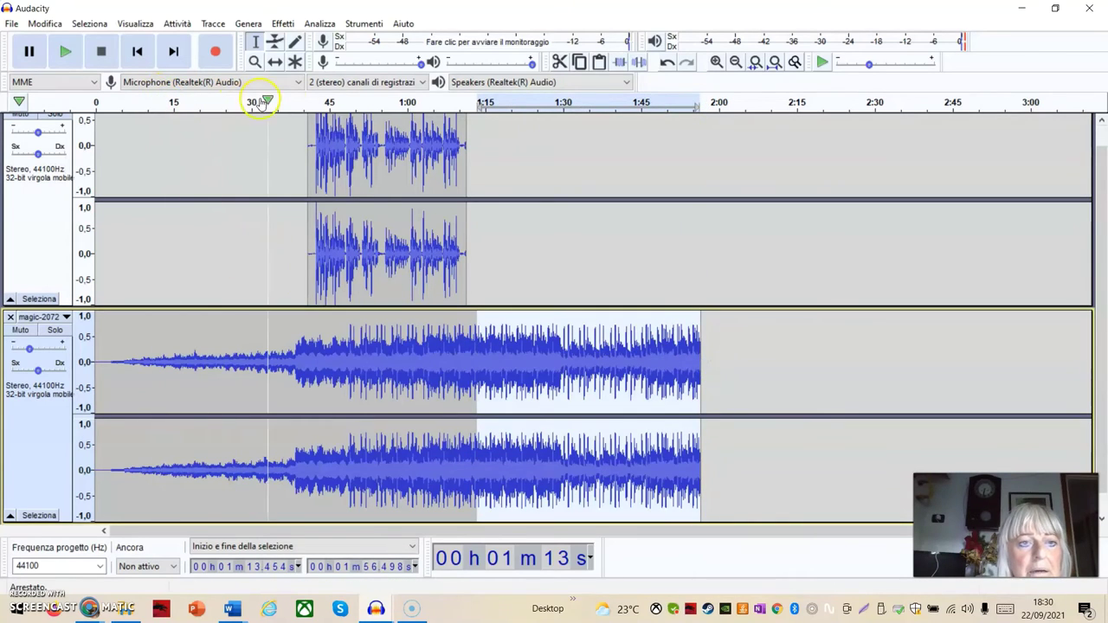
click(283, 24)
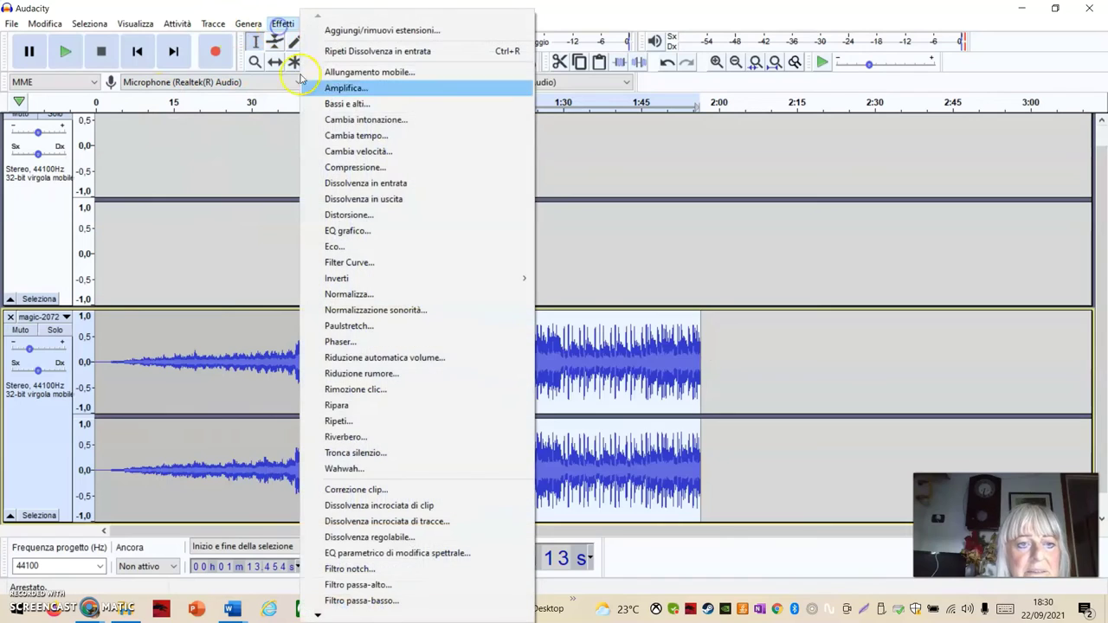
click(398, 199)
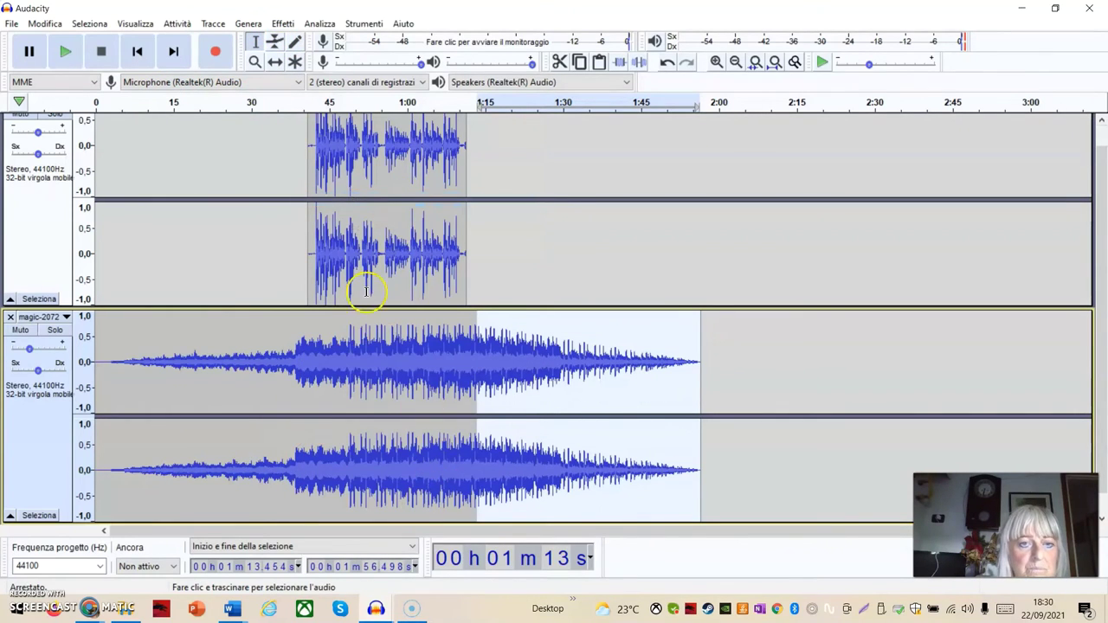
Play the mix from about 1:06 to hear the end of the voice and the music fade-out, and stop playback.
click(435, 175)
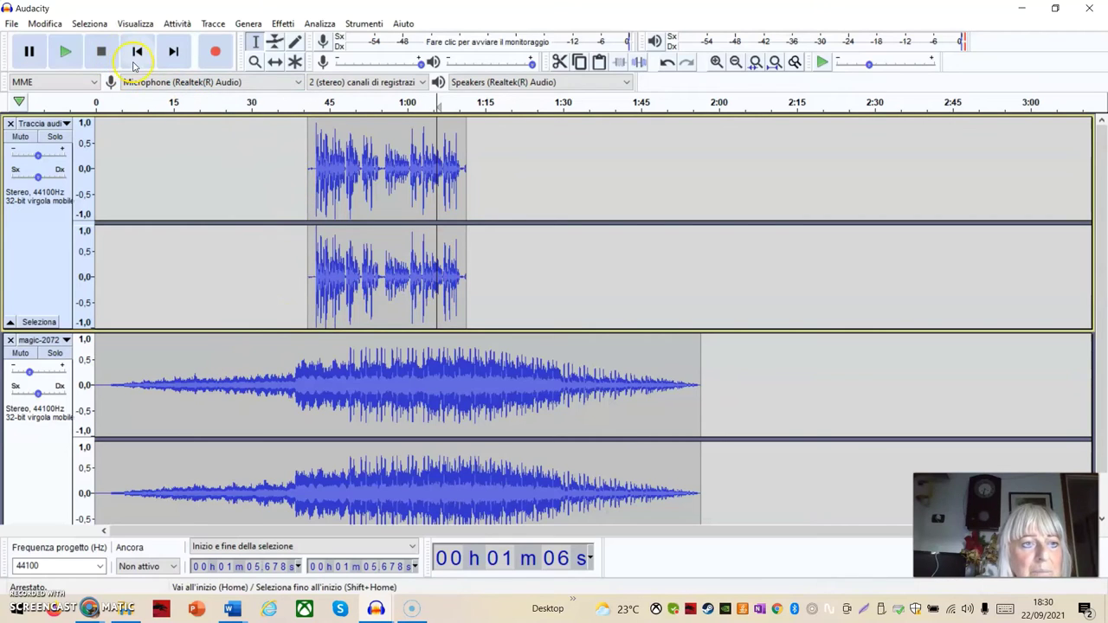
click(60, 53)
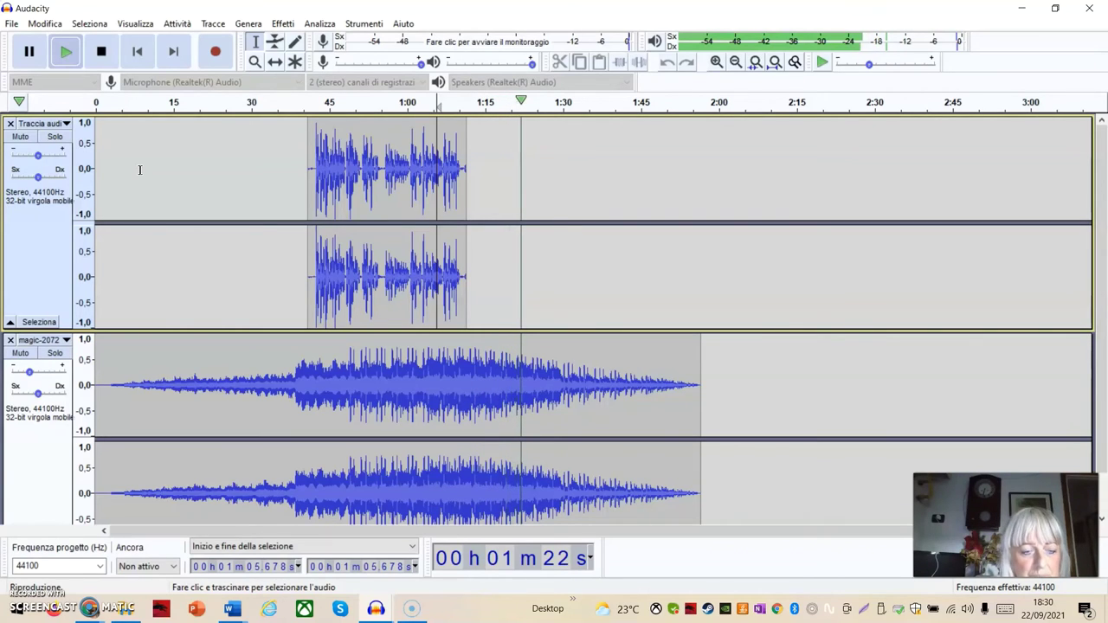
click(102, 51)
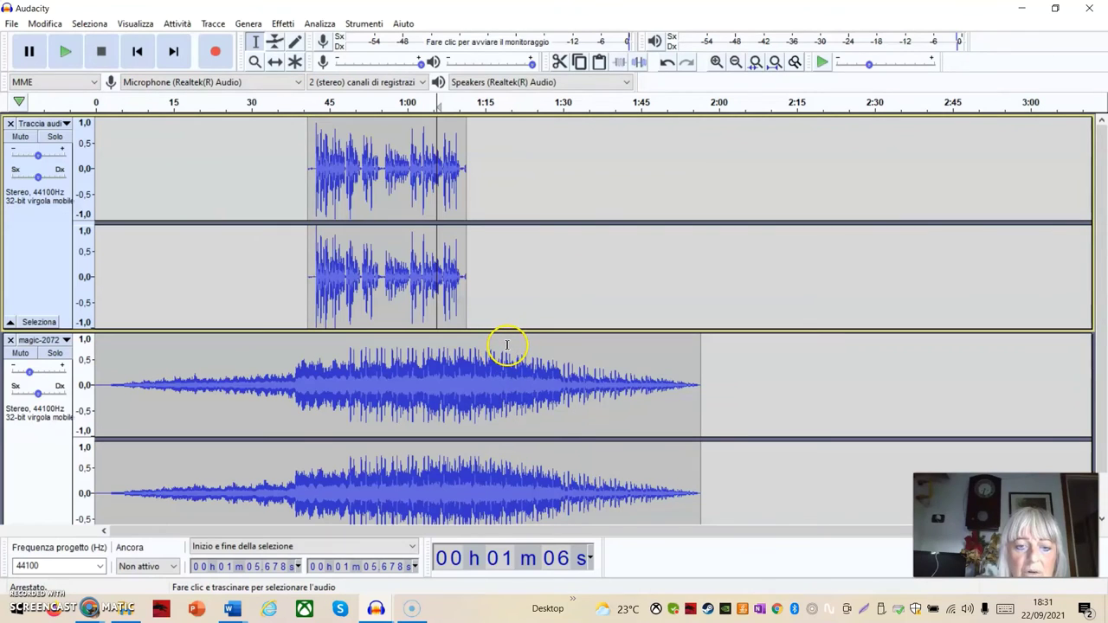
Delete the end of the music track from about 1:29 to its end at about 1:56.
drag(507, 345, 701, 415)
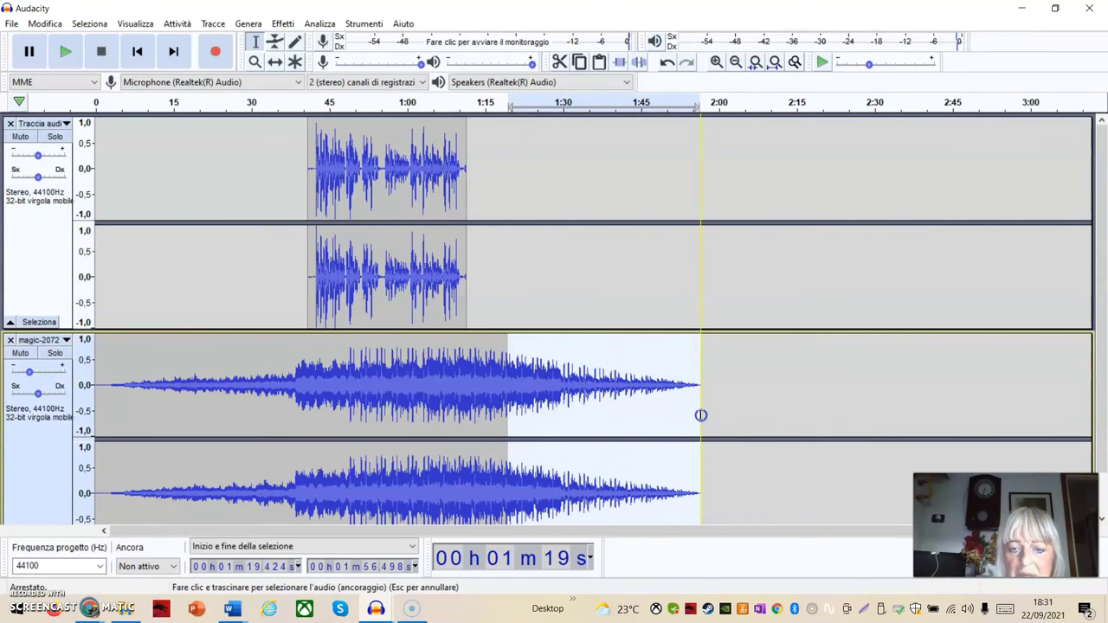
scroll(701, 415, down, 1)
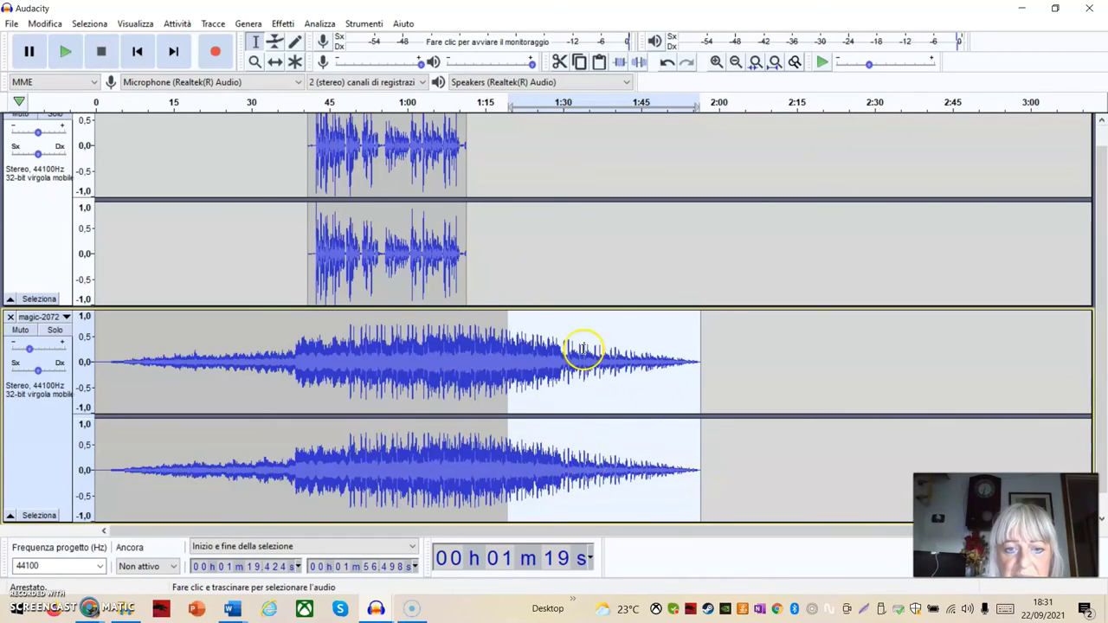
click(539, 326)
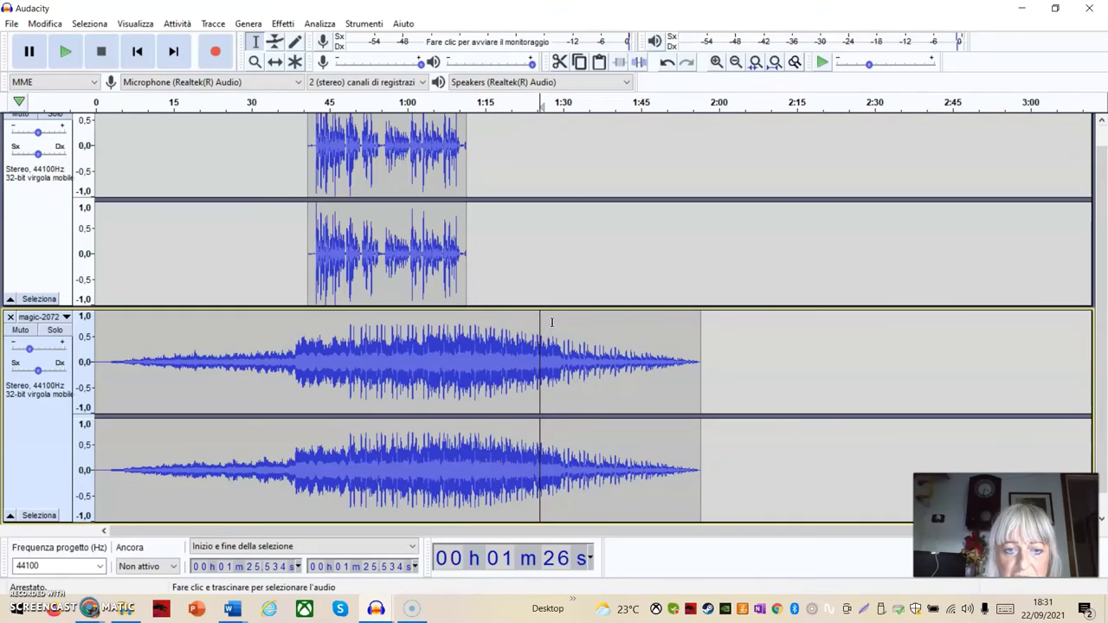
click(552, 322)
drag(556, 317, 699, 356)
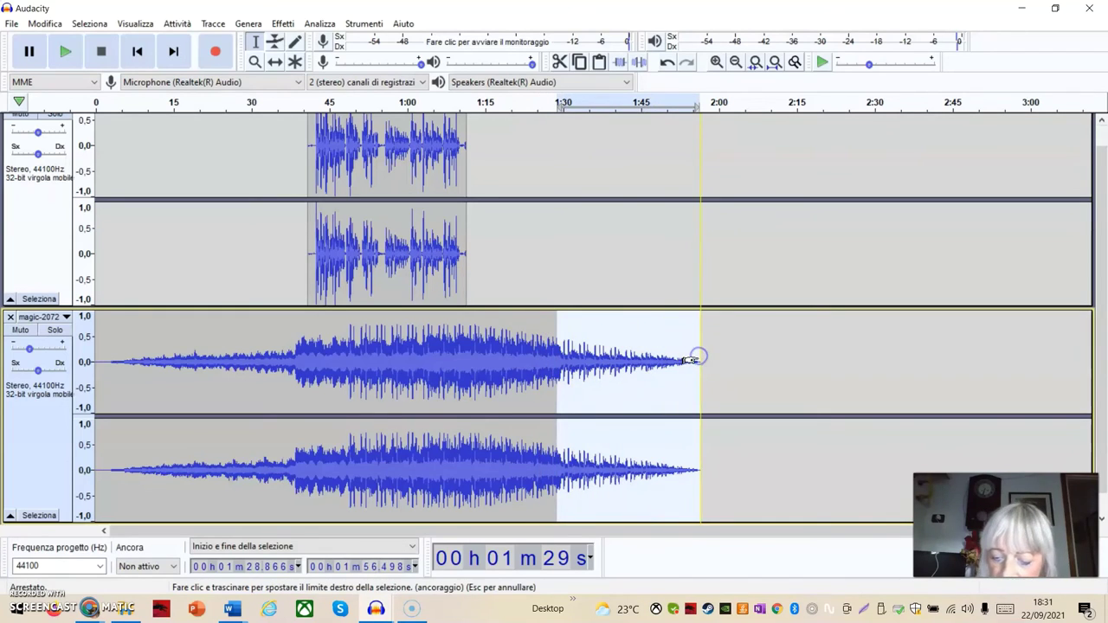
key(Delete)
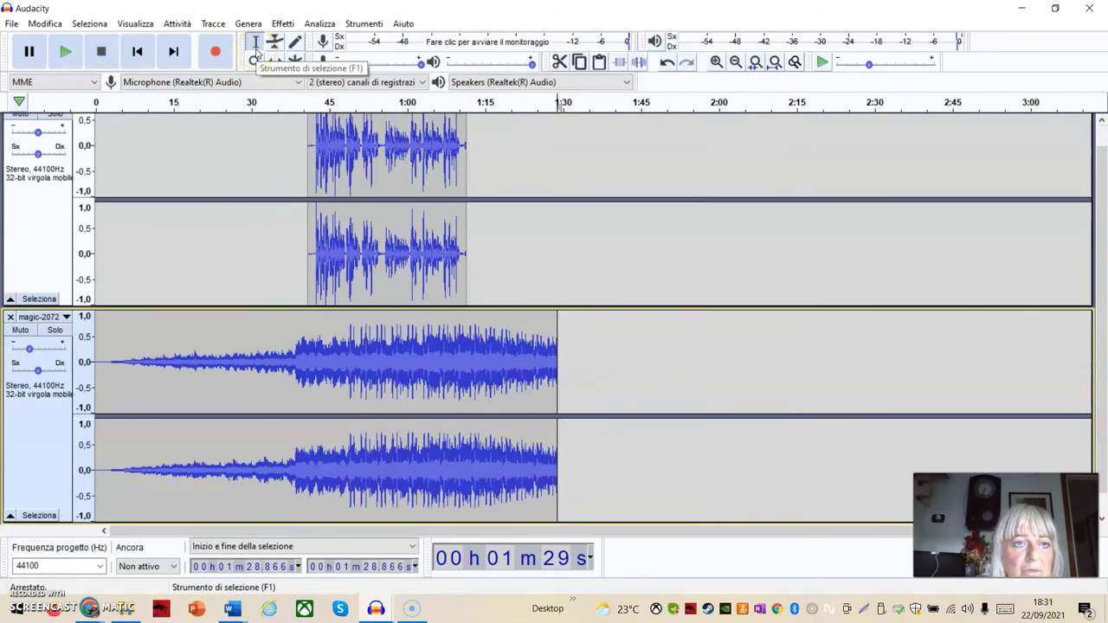
Apply a fade-out (Dissolvenza in uscita) to the music from about 1:12, just after the voice ends, to its end at about 1:29.
drag(469, 317, 556, 351)
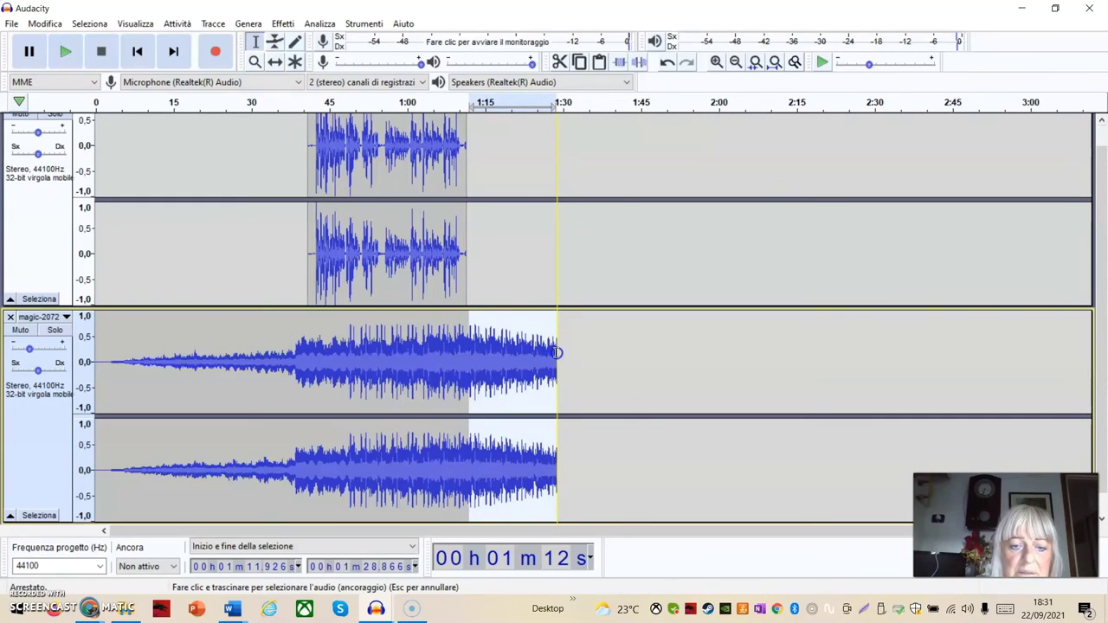
click(288, 24)
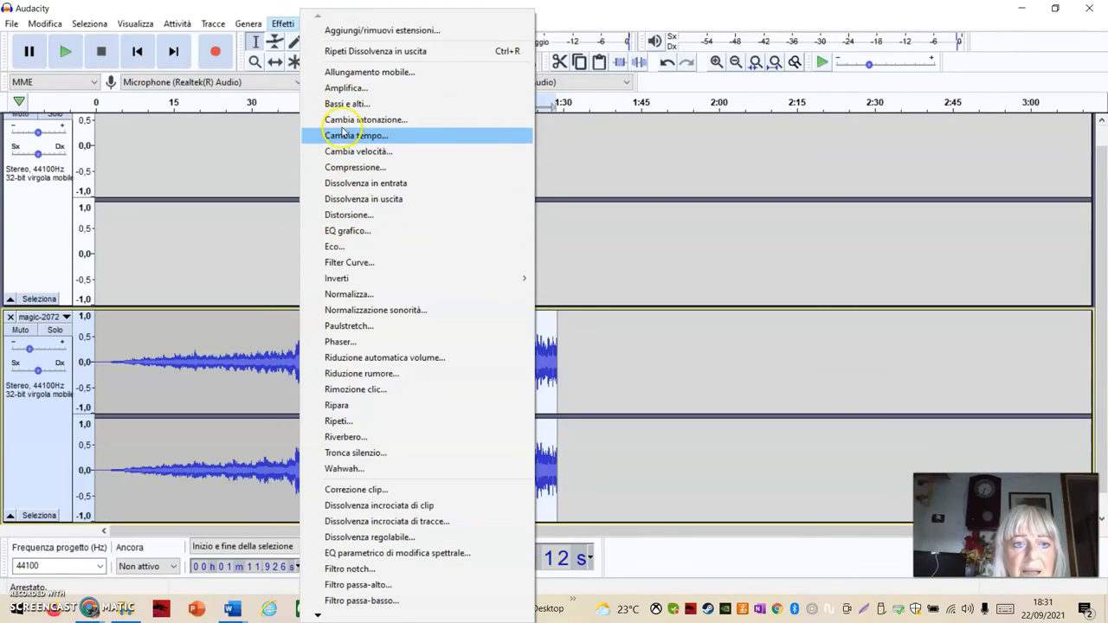
click(382, 199)
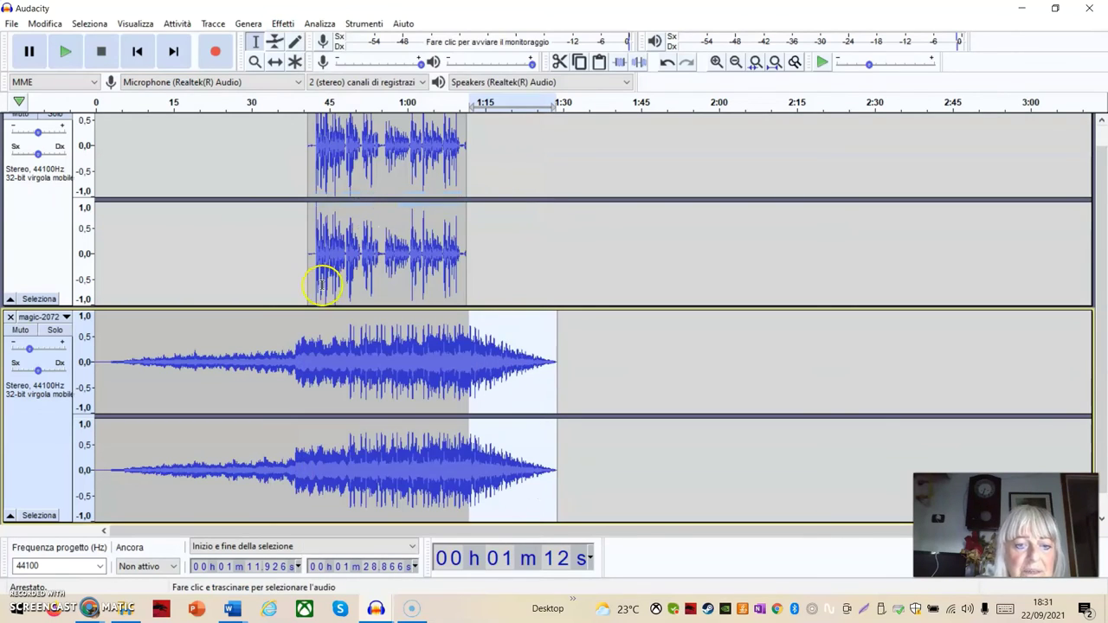
Play the mix from about 1:04 to hear the end of the voice and the shortened music fade-out.
click(429, 263)
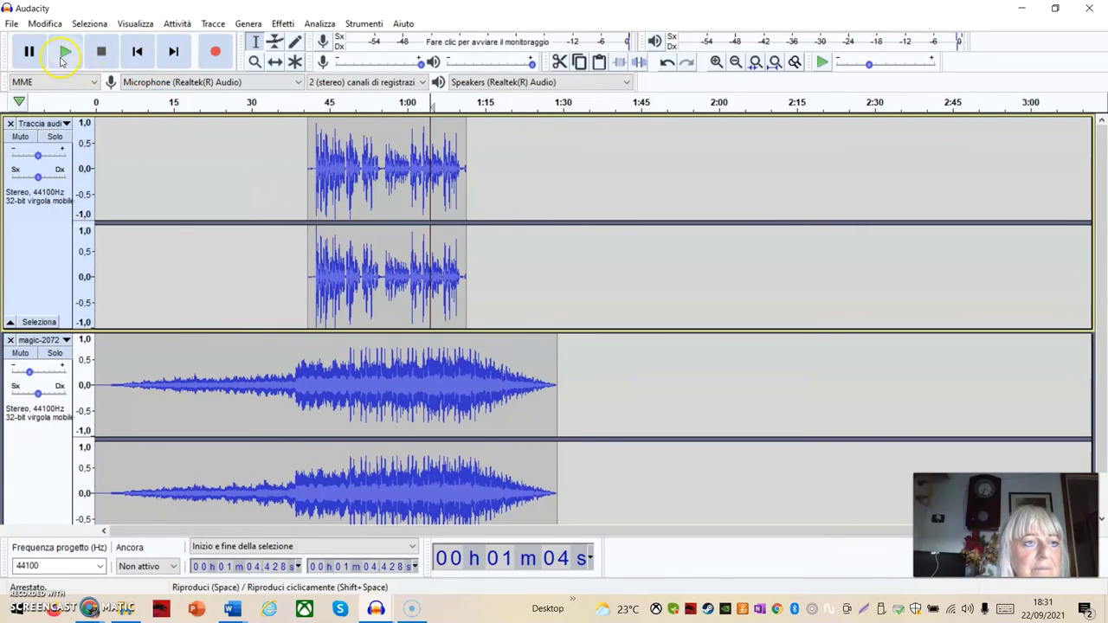
click(65, 53)
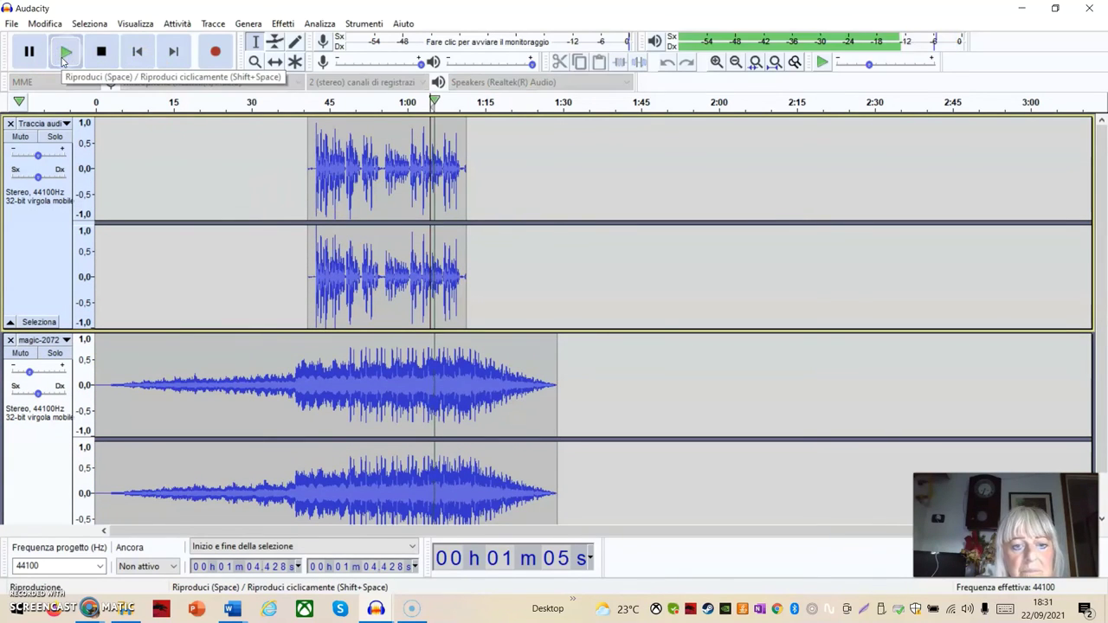